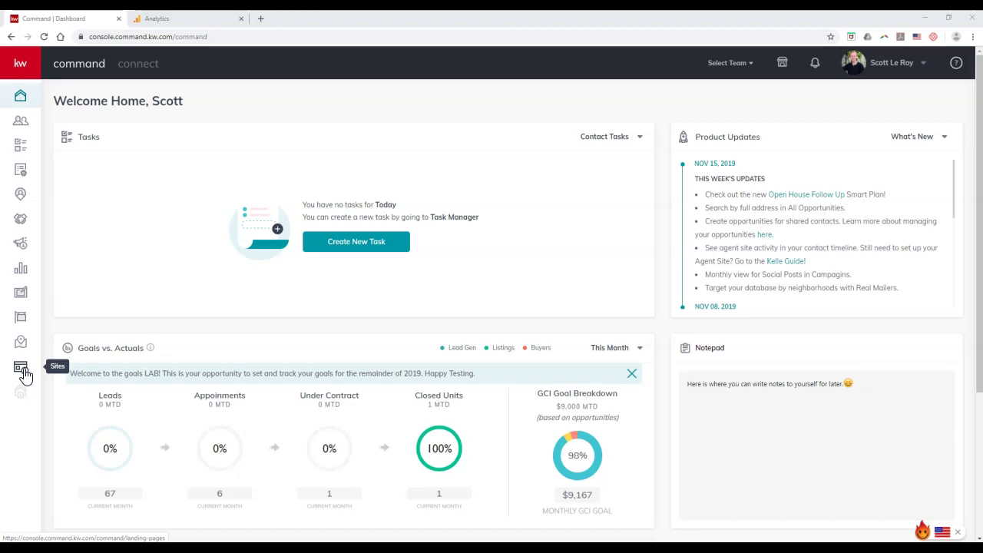
# - Open Agent Site Settings under Sites and check the site's current kw.com subdomain
pyautogui.click(23, 375)
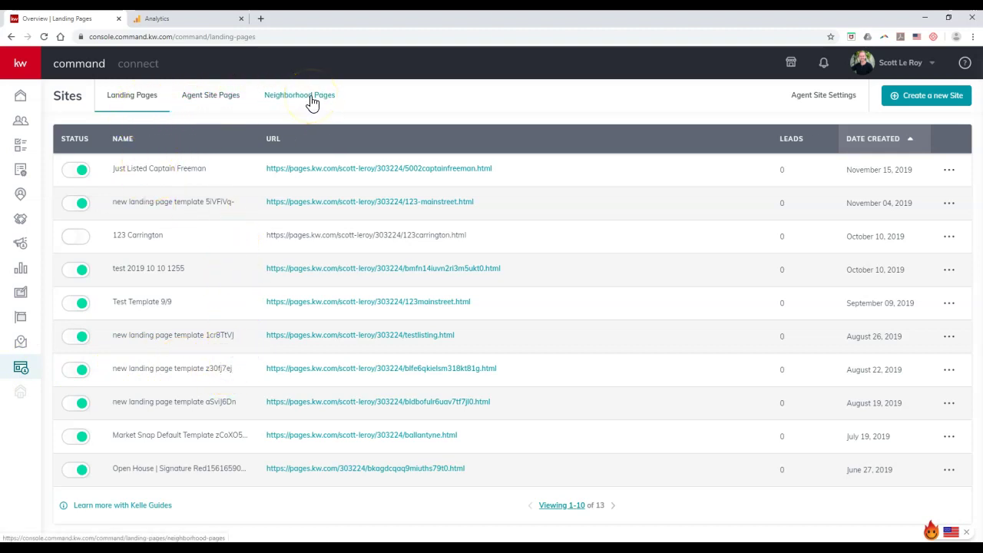
pyautogui.click(802, 101)
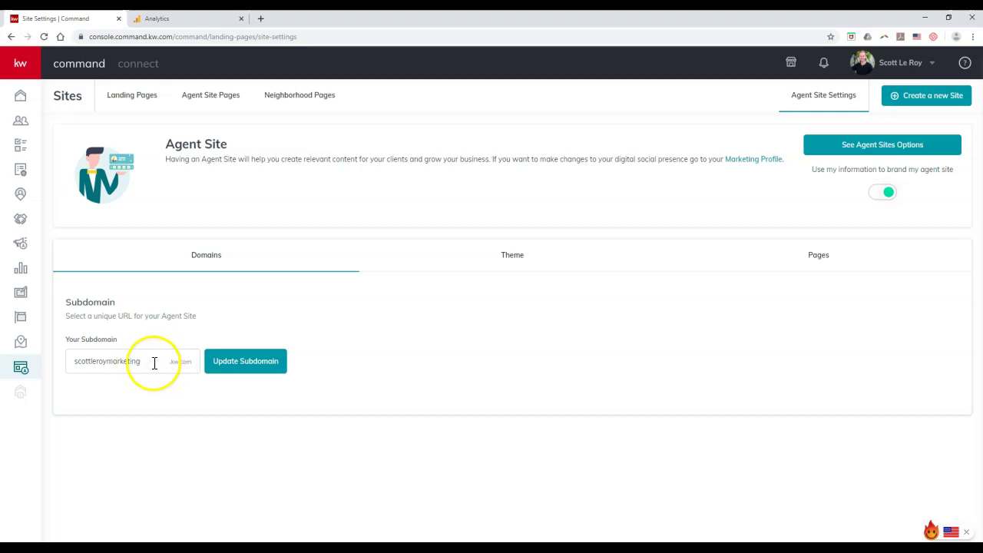
pyautogui.doubleClick(154, 362)
pyautogui.click(156, 358)
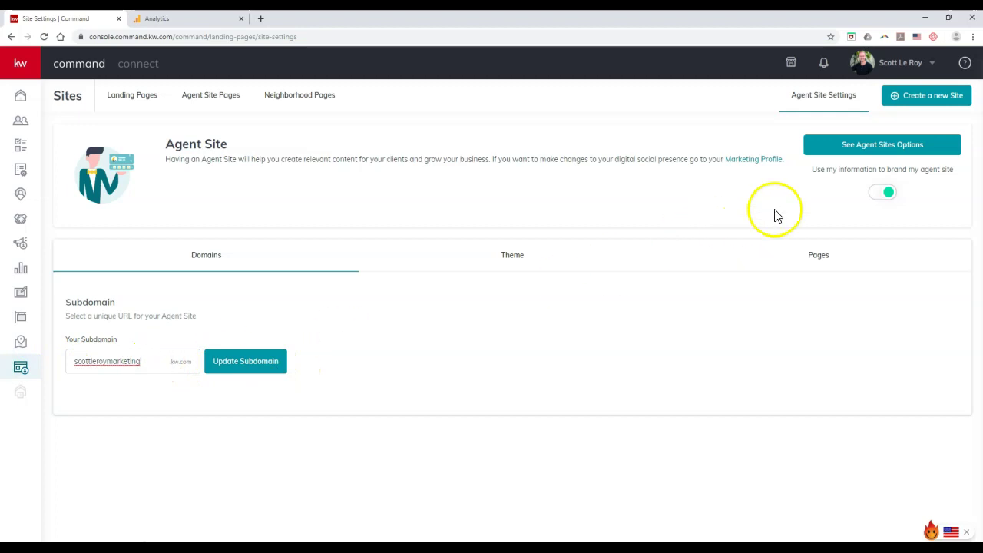
# - Open account Settings from the user menu and expand Connect Settings to reveal Marketing Profile
pyautogui.click(916, 65)
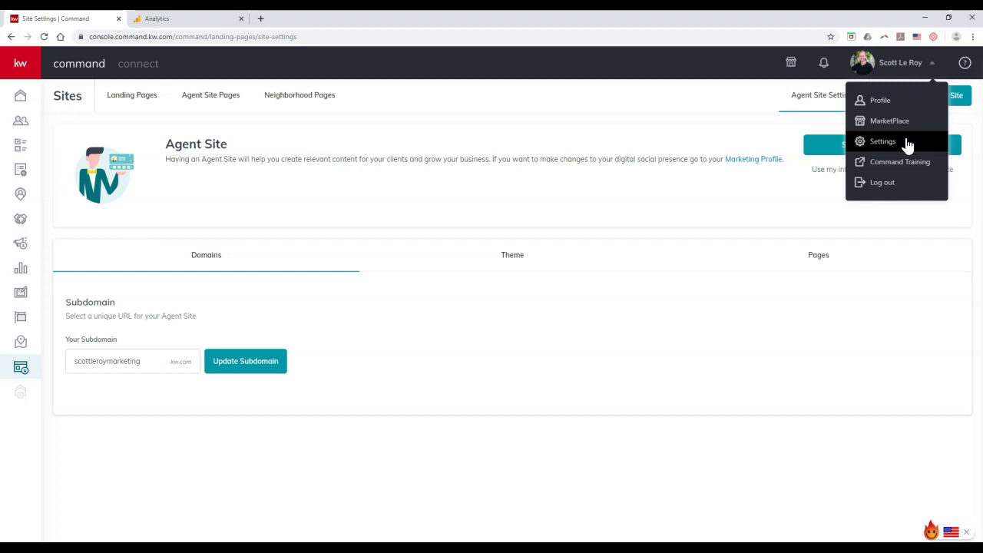
pyautogui.click(883, 142)
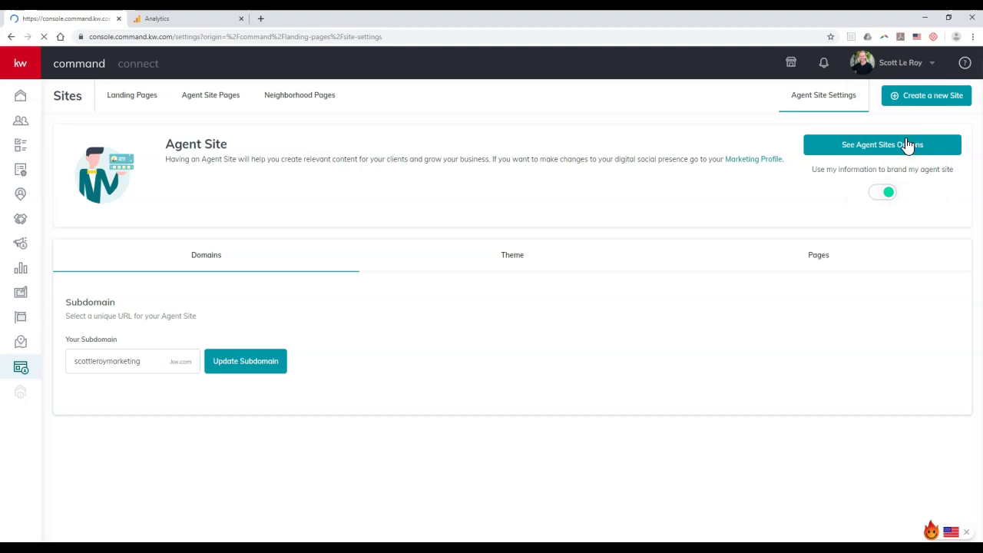
pyautogui.click(883, 144)
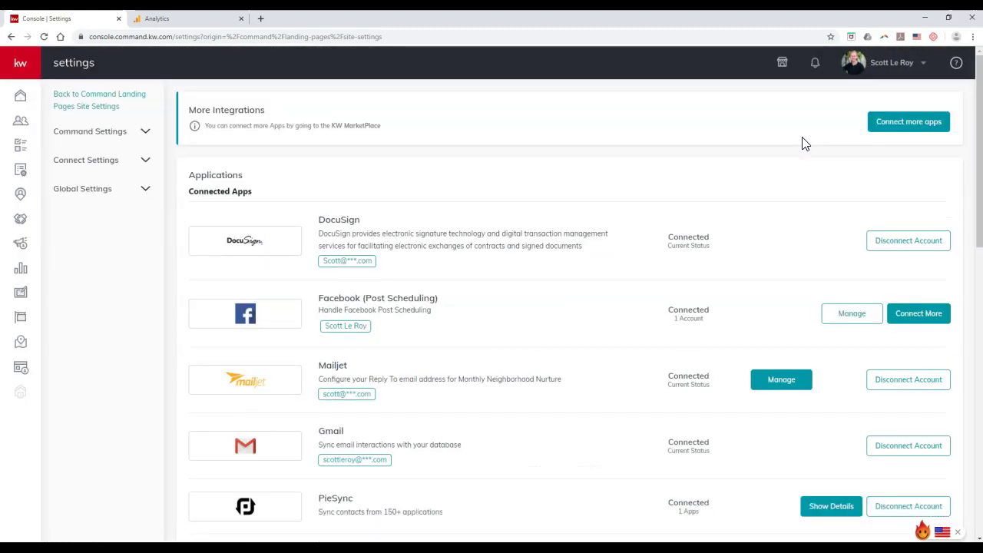
pyautogui.click(116, 161)
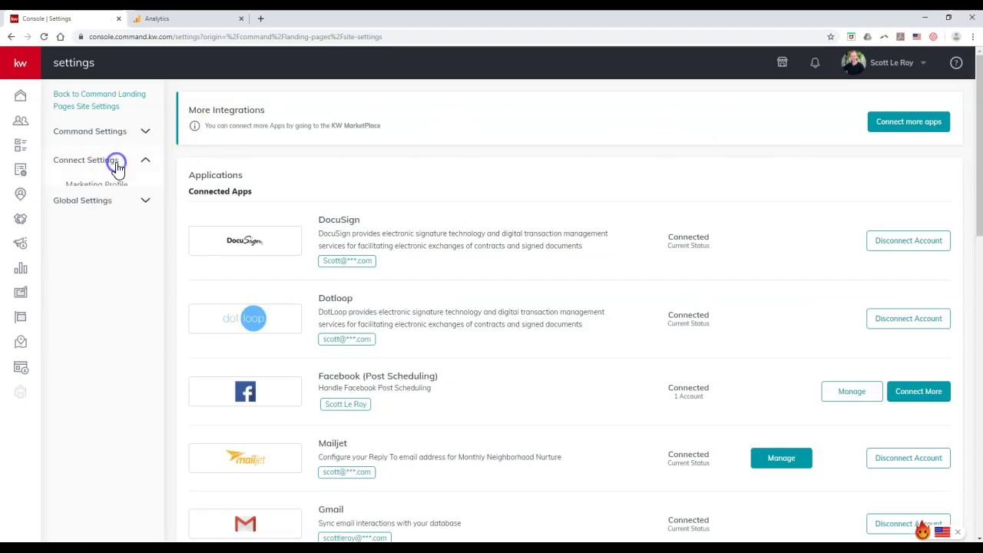
pyautogui.click(123, 187)
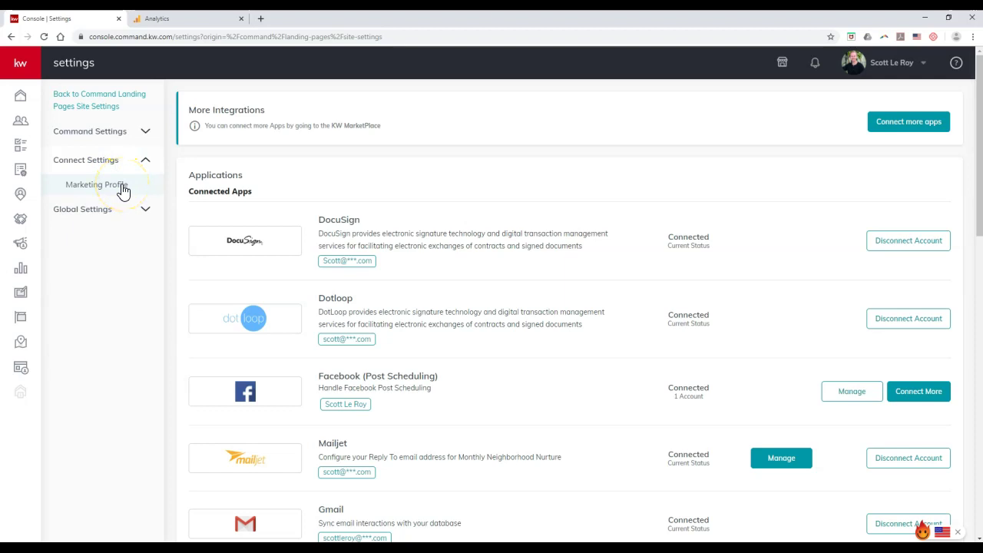
# - Open Marketing Profile and scroll past Facebook Pixel & Ads to the empty Google Analytics Tracking ID field
pyautogui.click(123, 190)
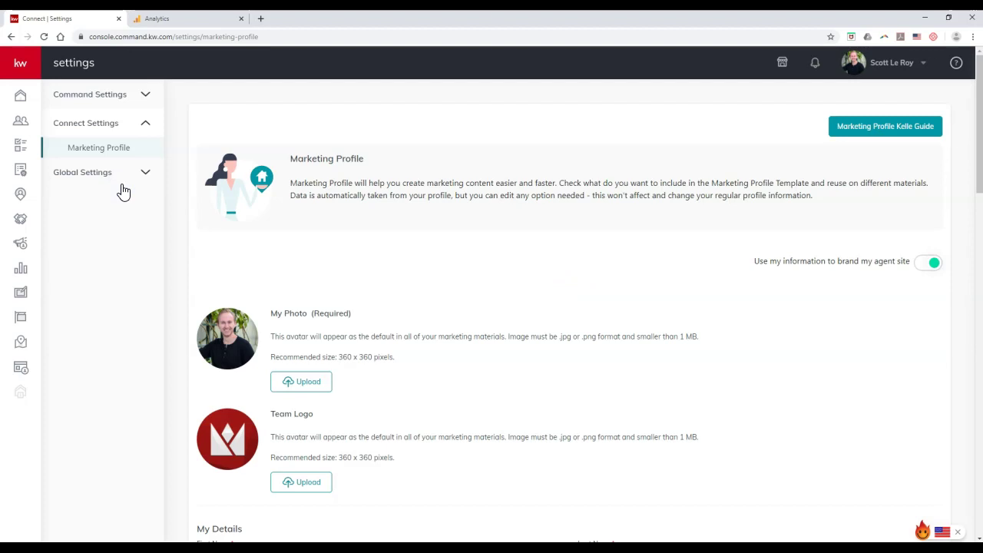
pyautogui.moveTo(911, 262)
pyautogui.mouseDown()
pyautogui.moveTo(779, 262)
pyautogui.moveTo(905, 265)
pyautogui.mouseUp()
pyautogui.scroll(-2, 584, 314)
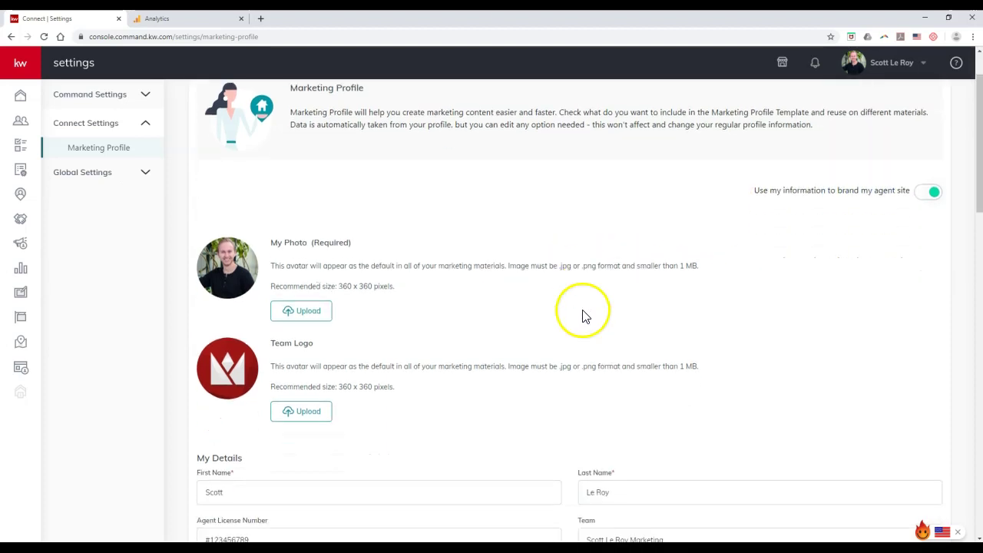
pyautogui.scroll(-3, 582, 315)
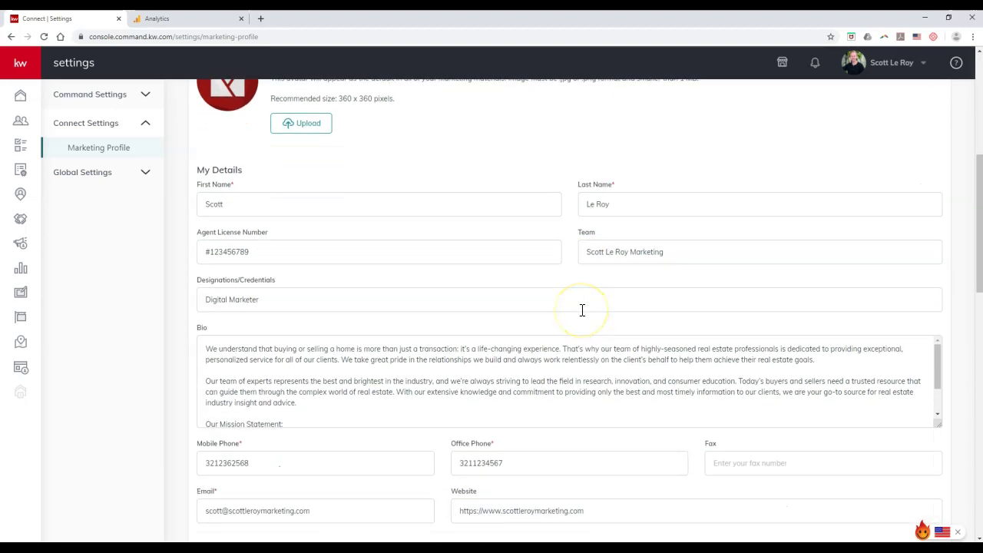
pyautogui.scroll(-2, 582, 310)
pyautogui.scroll(-6, 561, 404)
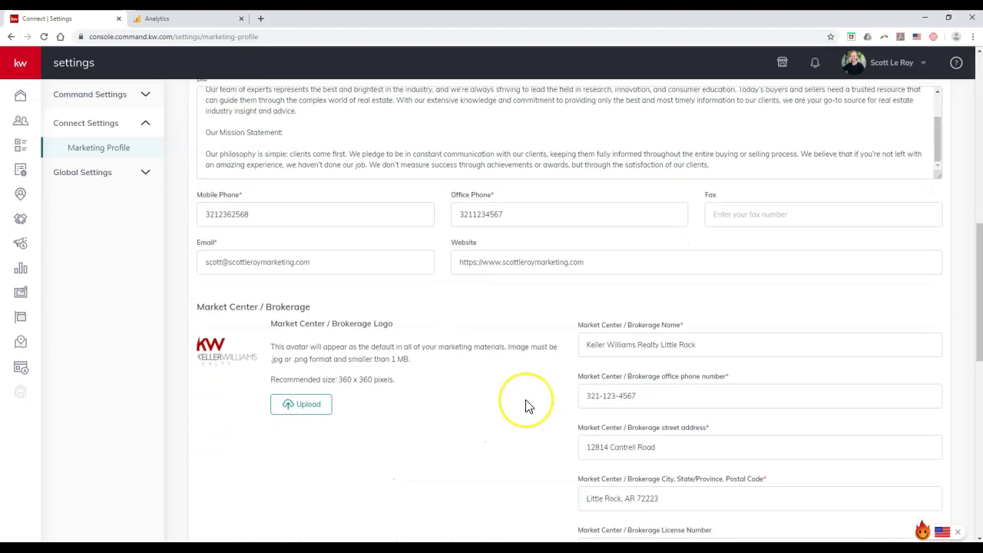
pyautogui.scroll(-5, 529, 406)
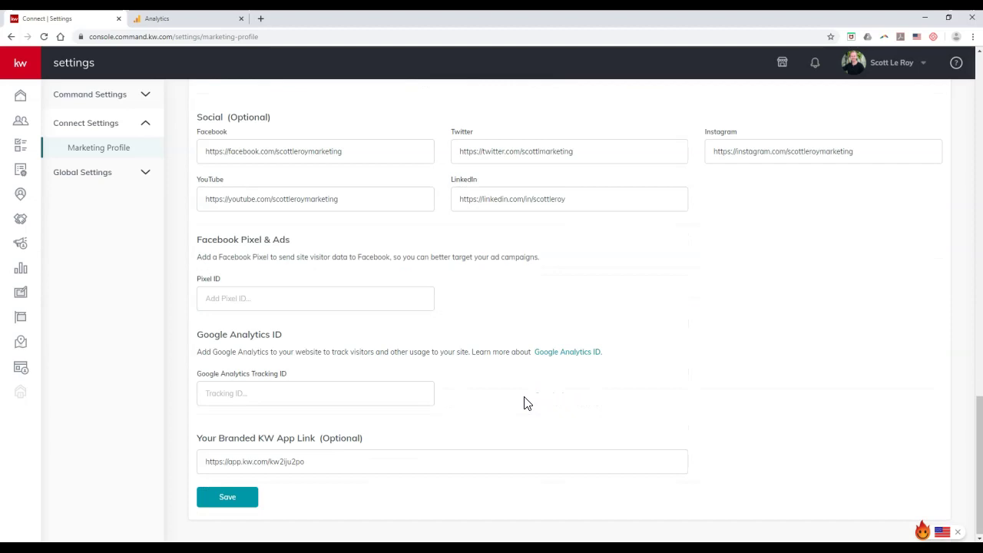
pyautogui.moveTo(196, 241); pyautogui.dragTo(298, 247)
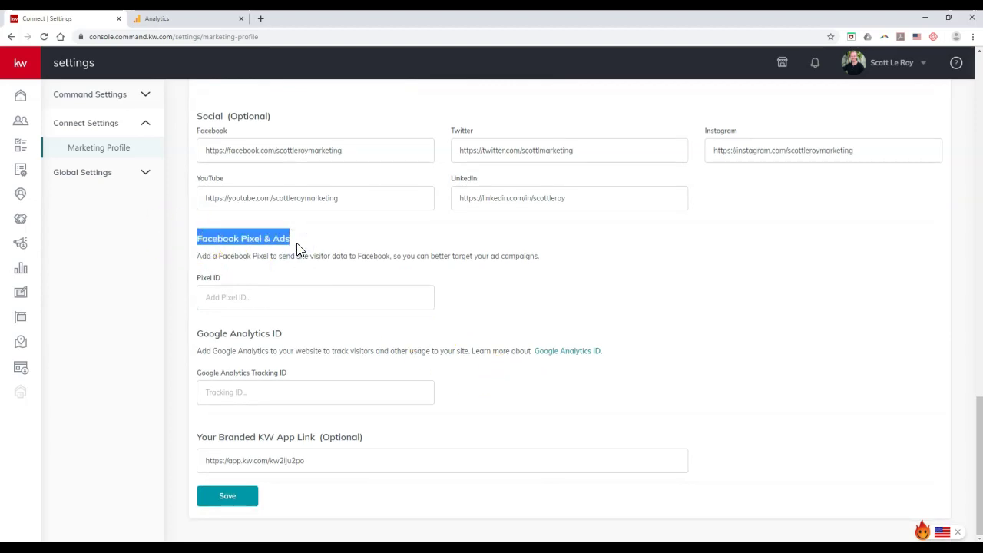
pyautogui.click(231, 300)
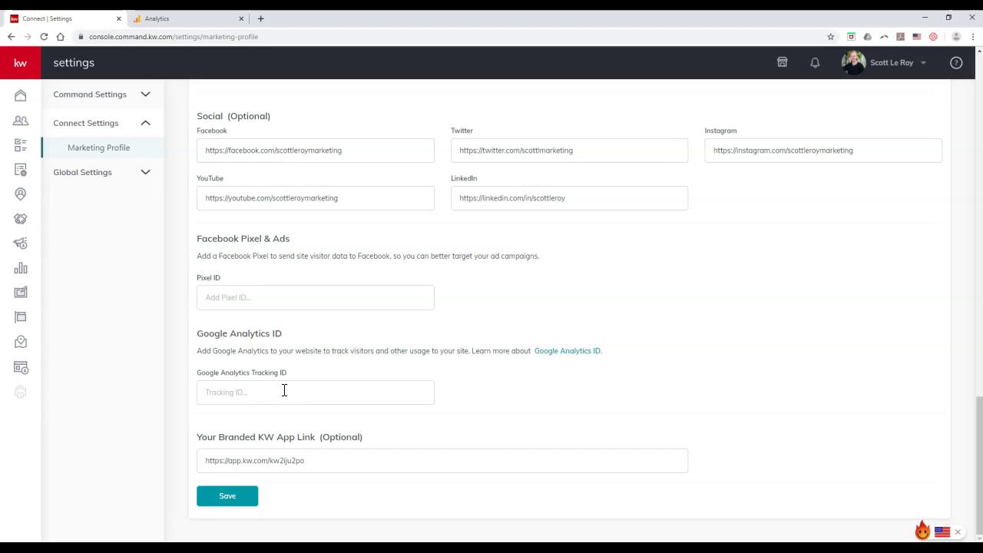
# - Switch to the Google Analytics tab and close the blue data-sharing terms banner
pyautogui.click(175, 17)
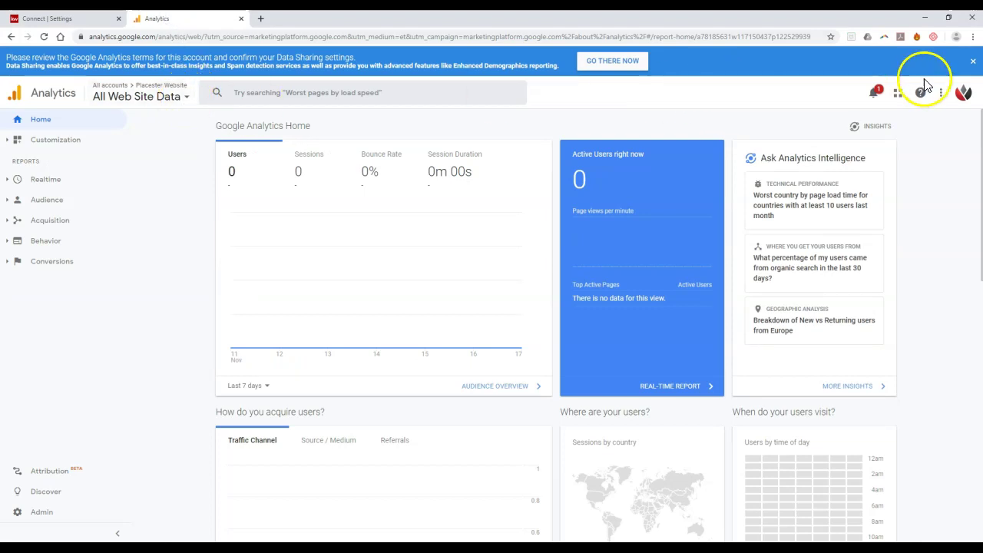
pyautogui.click(973, 61)
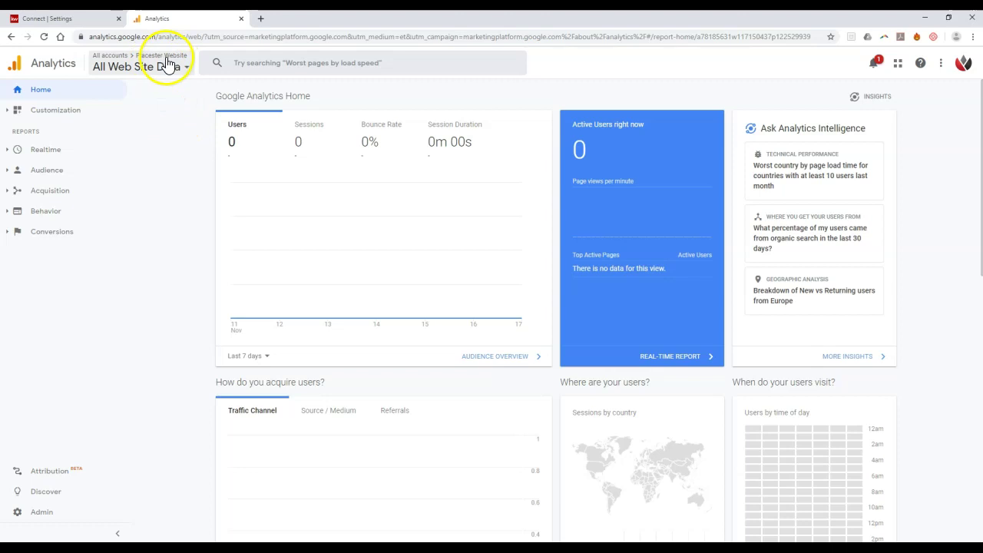
pyautogui.moveTo(235, 209)
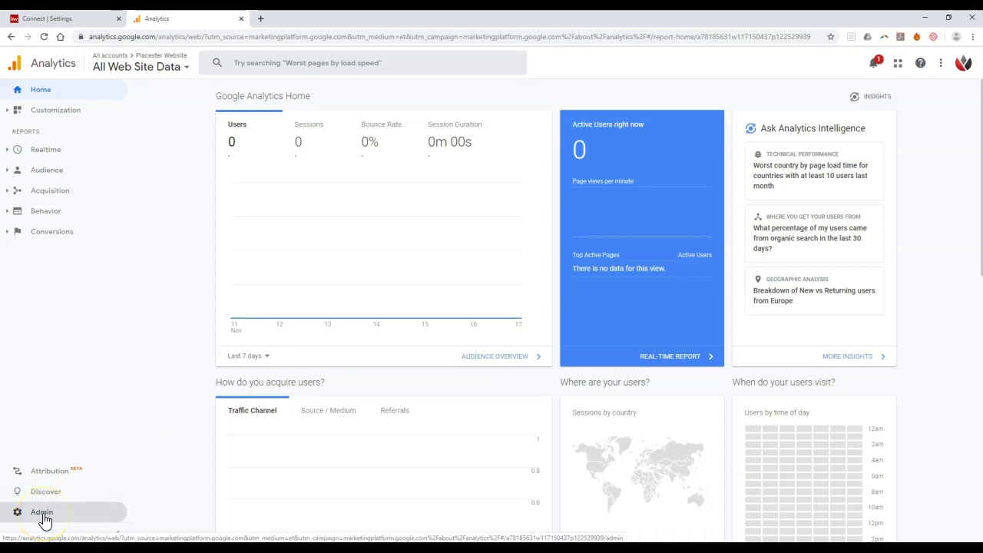
# - Open the Analytics Admin page from the bottom of the left sidebar
pyautogui.click(42, 515)
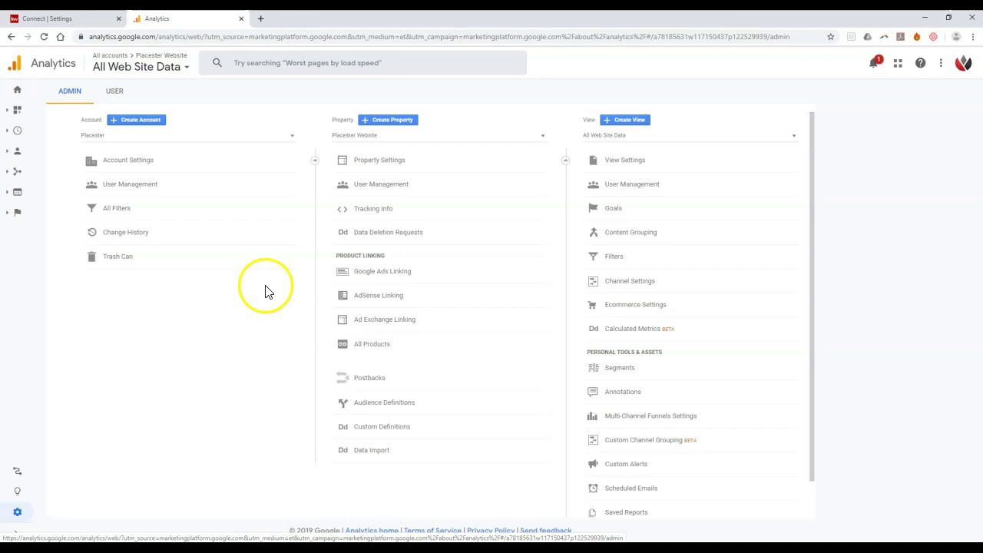
# - Create a new Analytics account named after the marketing business plus ' - IDX Site', keeping data-sharing defaults
pyautogui.click(154, 126)
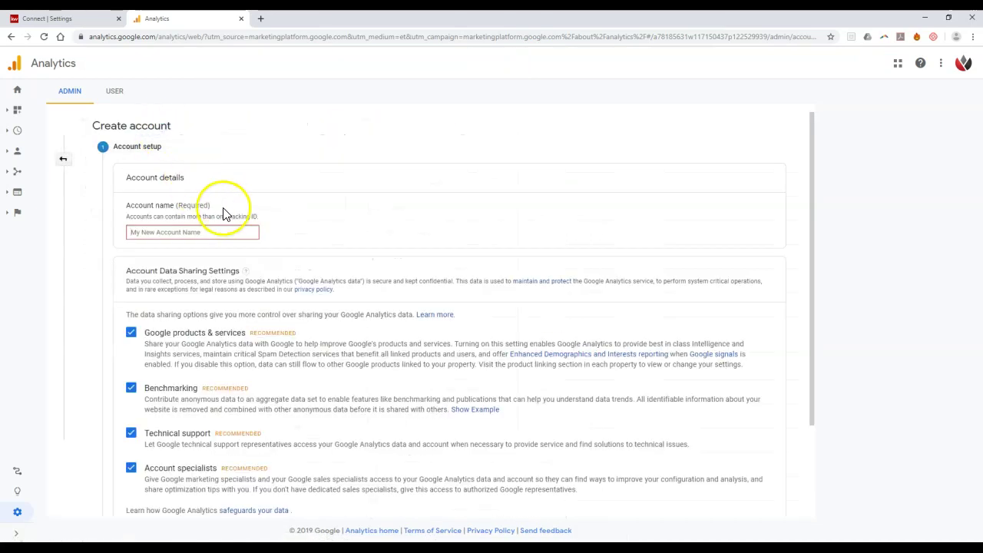
pyautogui.scroll(-3, 269, 216)
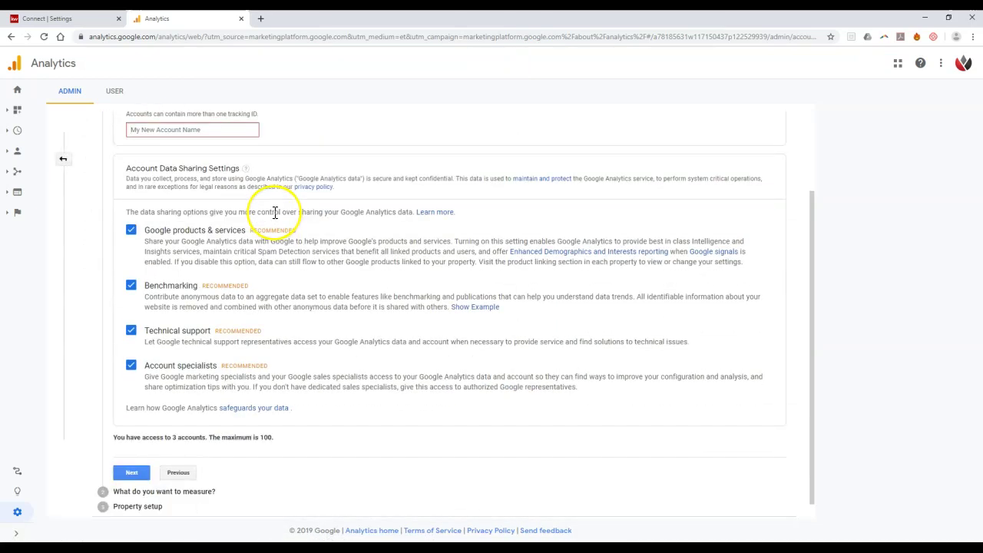
pyautogui.scroll(3, 275, 213)
pyautogui.click(257, 231)
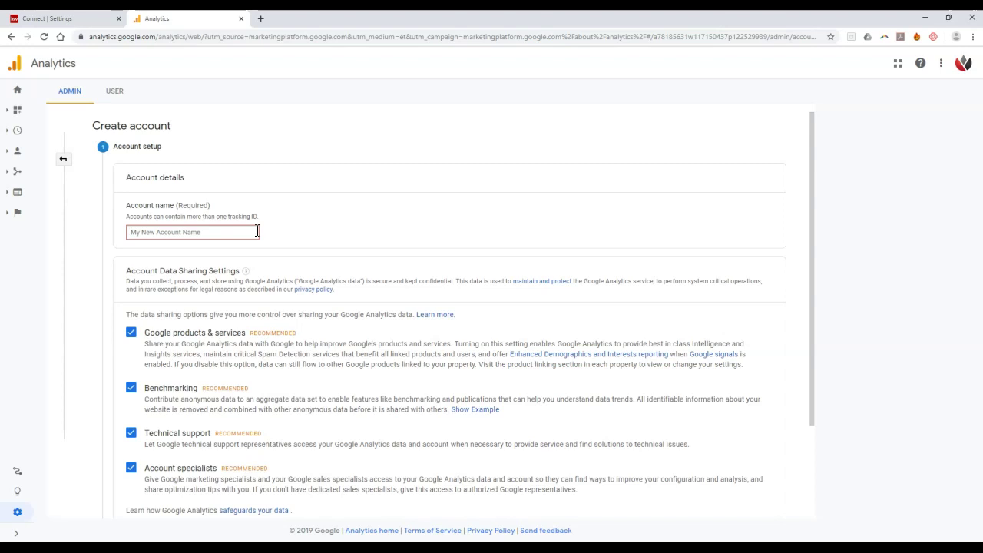
pyautogui.write('Scott Le Roy Marketing - IDX Site')
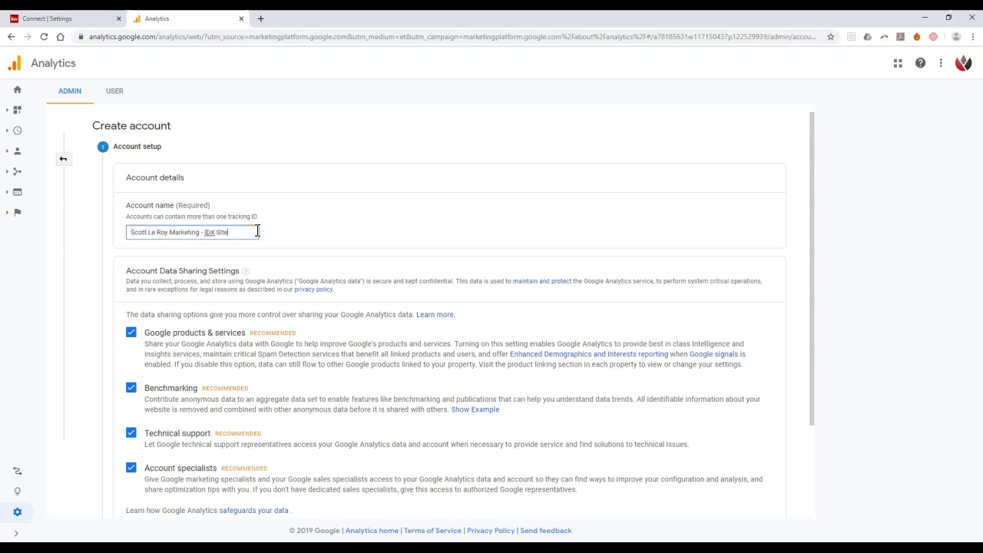
pyautogui.click(281, 234)
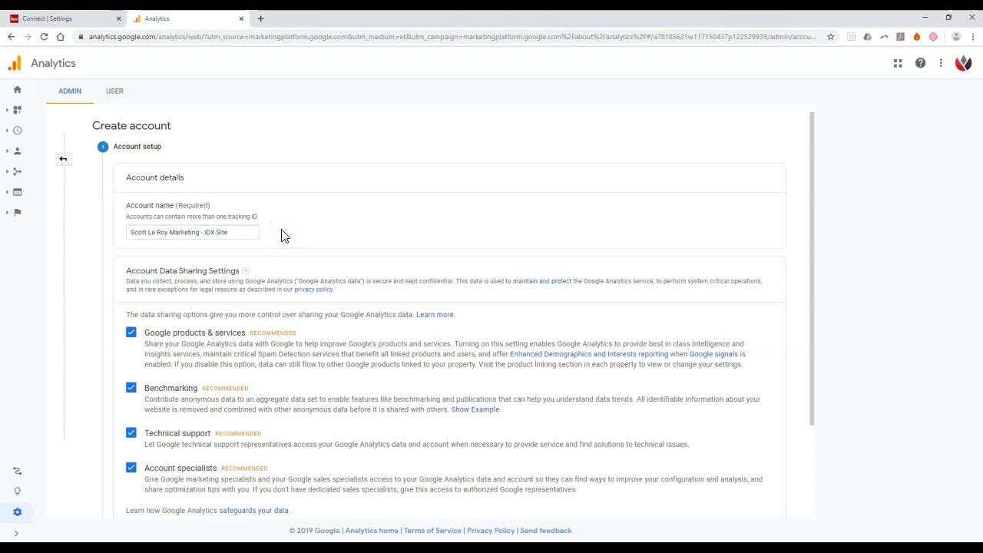
pyautogui.click(198, 315)
pyautogui.scroll(-1, 198, 315)
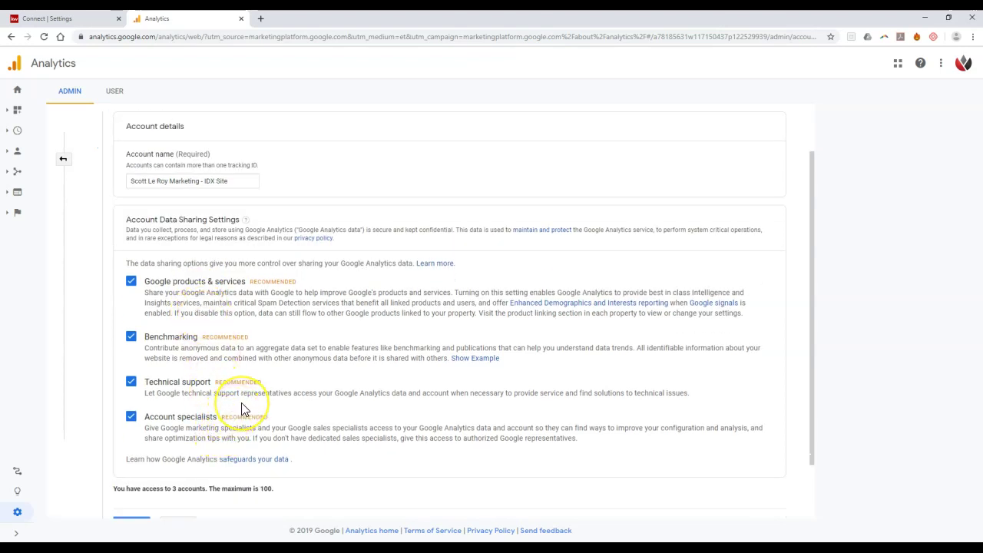
pyautogui.scroll(-1, 241, 406)
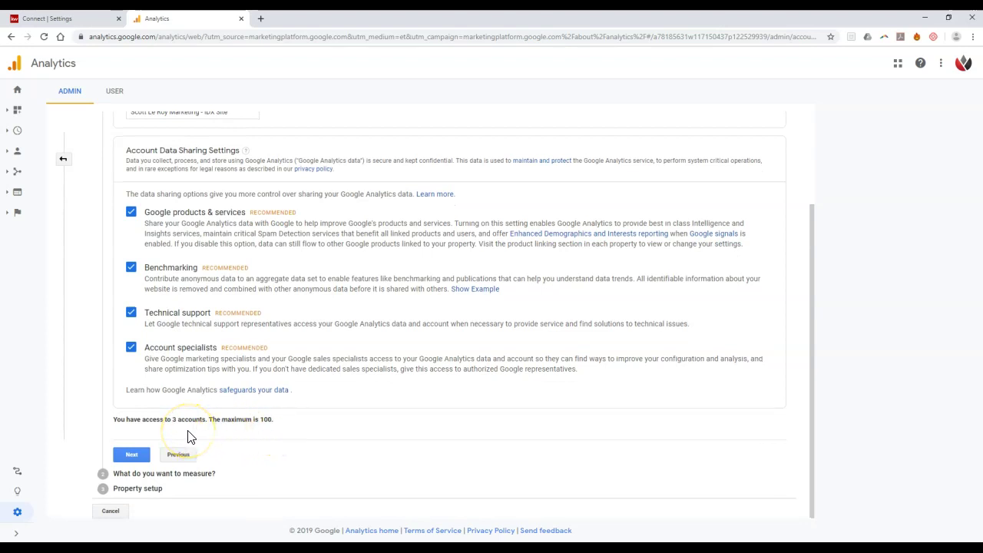
pyautogui.click(136, 458)
# - Keep Web as the measurement choice and continue to Property setup
pyautogui.click(139, 458)
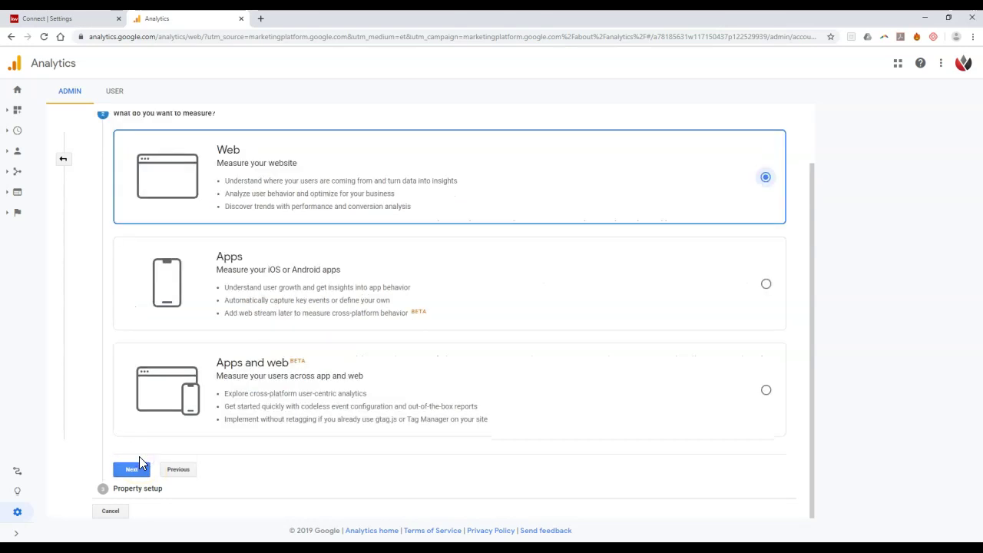
pyautogui.scroll(1, 208, 332)
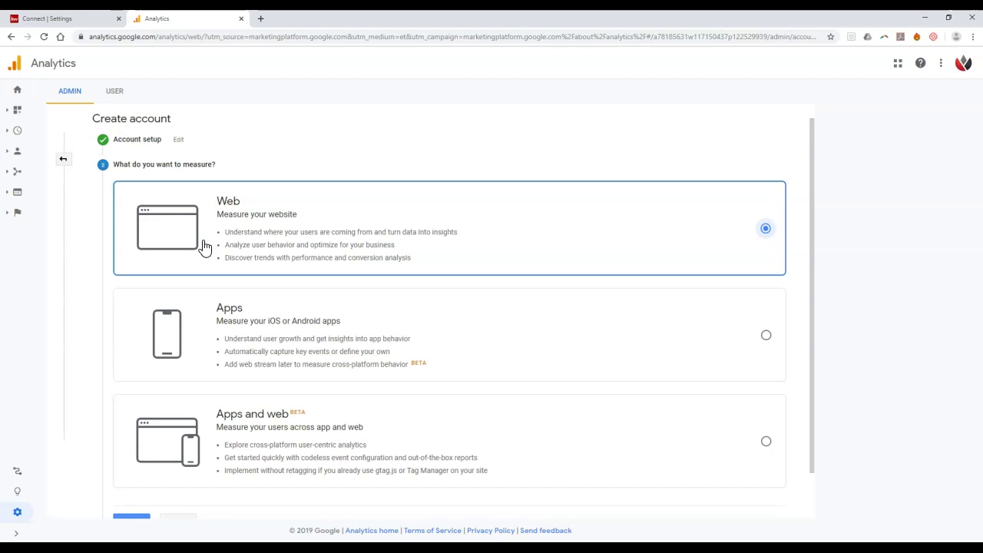
pyautogui.scroll(-1, 204, 247)
pyautogui.click(138, 468)
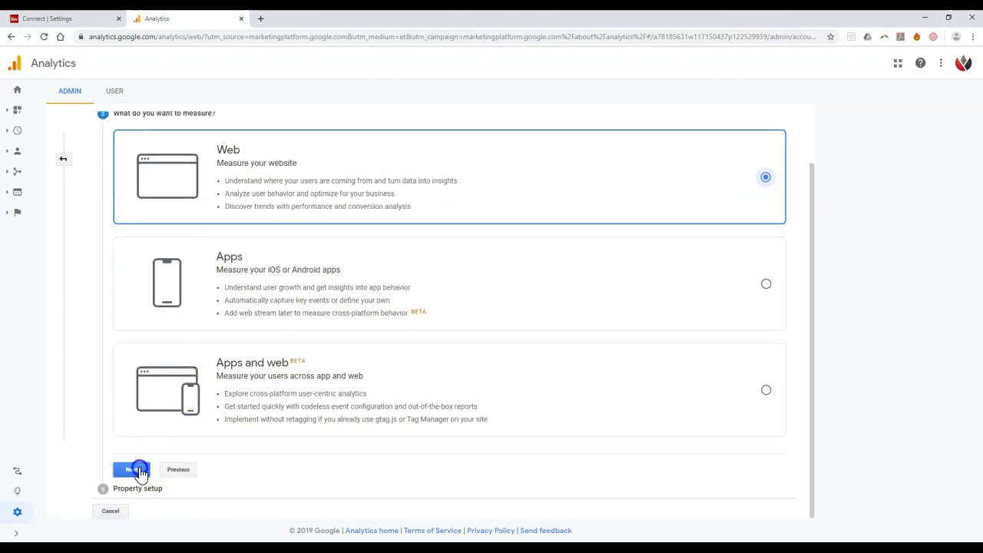
pyautogui.click(186, 268)
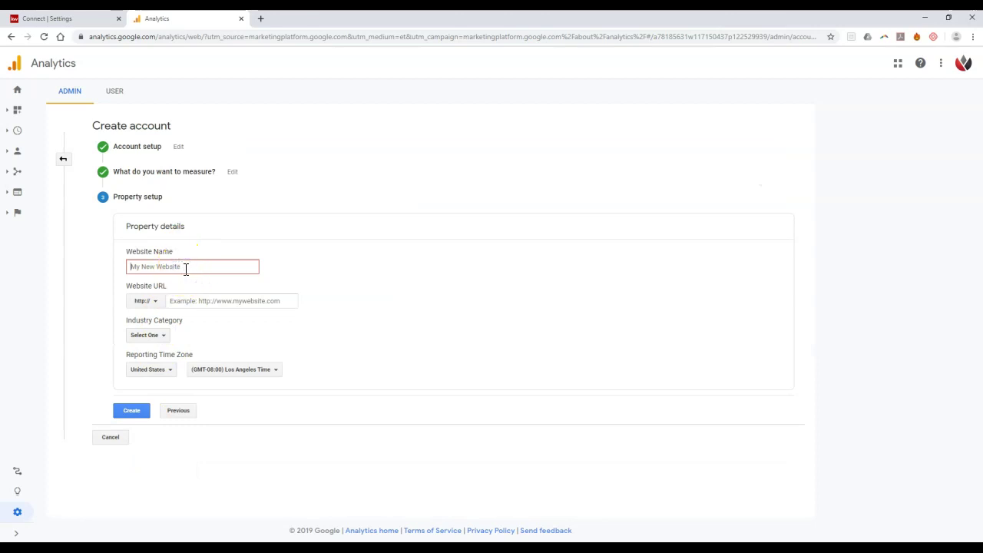
pyautogui.write('Scott Le Roy Marketing - IDX Site')
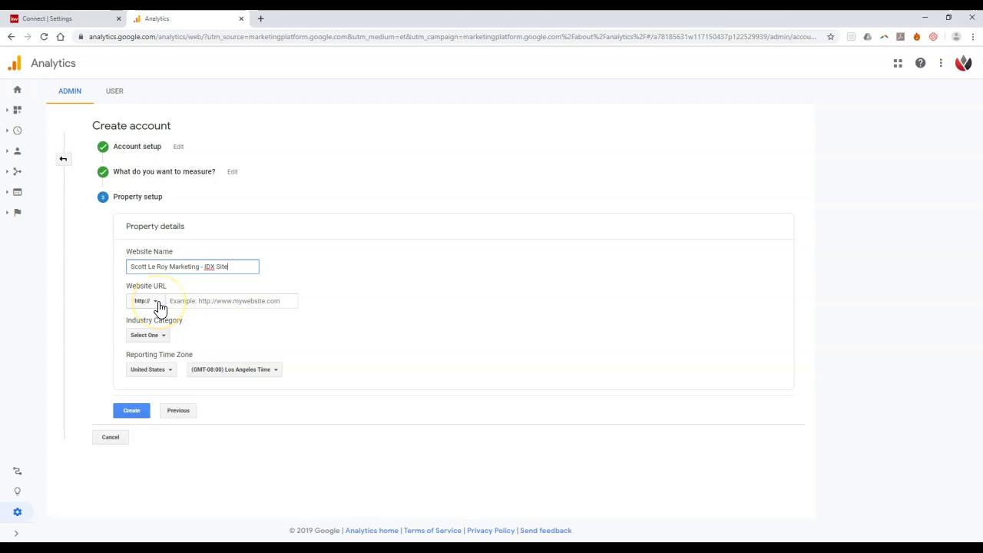
pyautogui.click(158, 302)
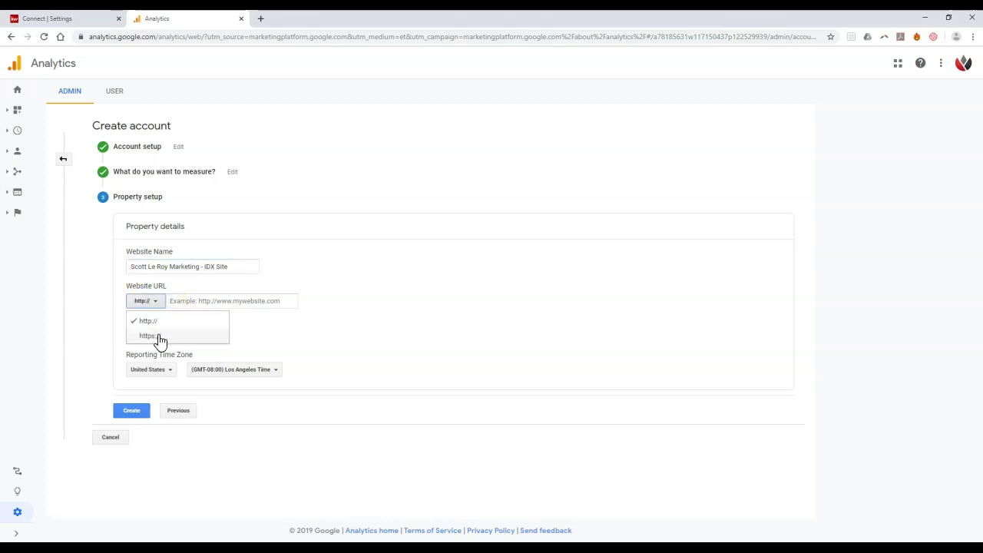
pyautogui.click(160, 338)
pyautogui.click(189, 303)
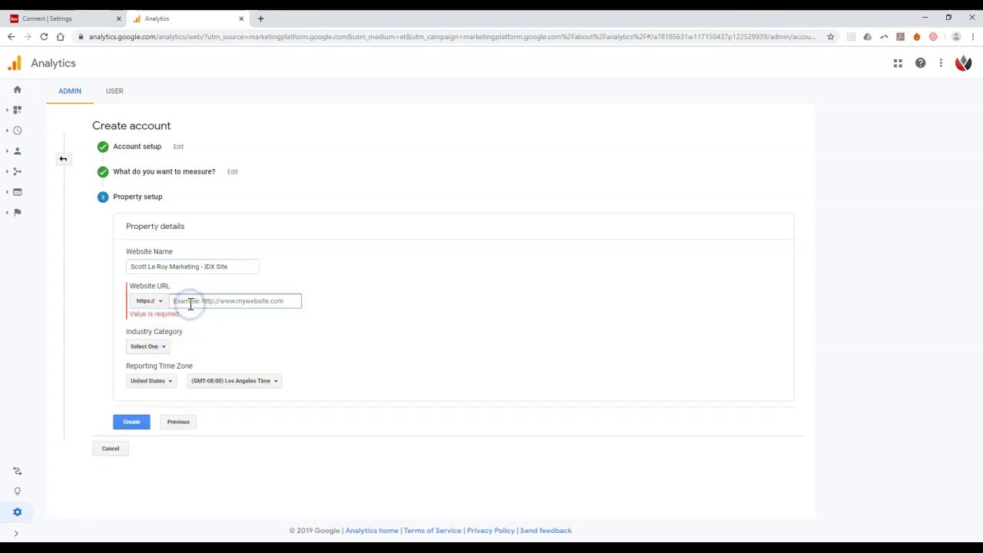
pyautogui.write('scottleroymarketing')
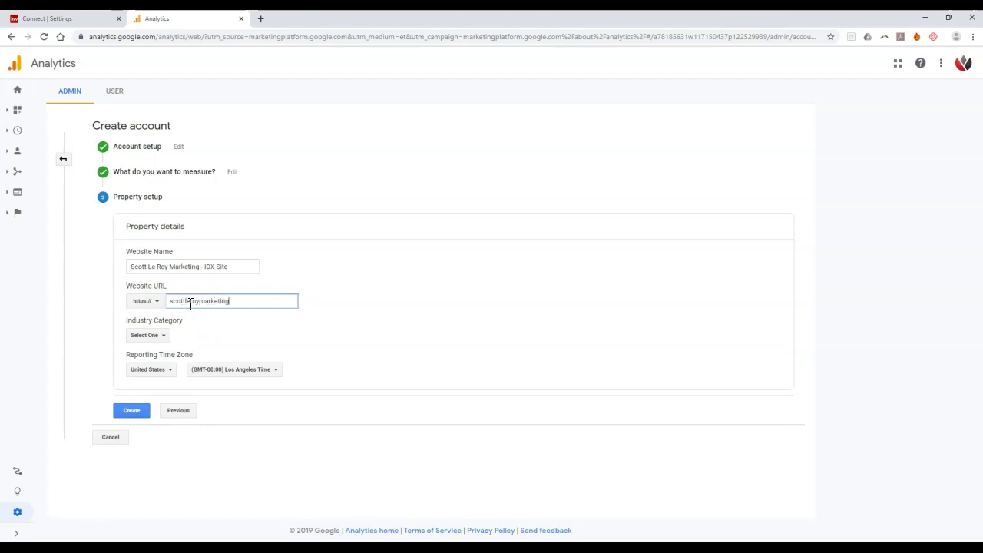
pyautogui.write('.kw.com')
pyautogui.click(321, 308)
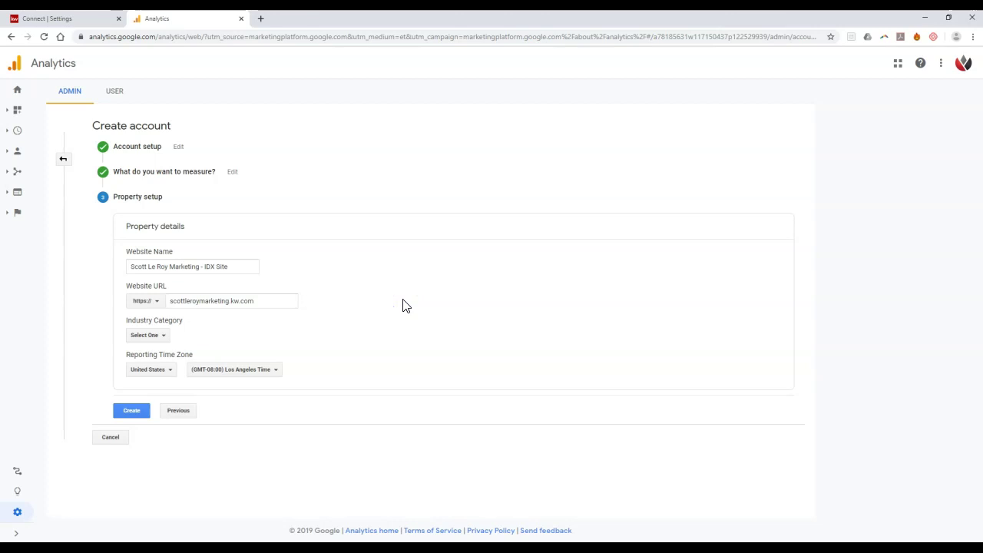
# - Set the property's industry category to Real Estate
pyautogui.click(159, 336)
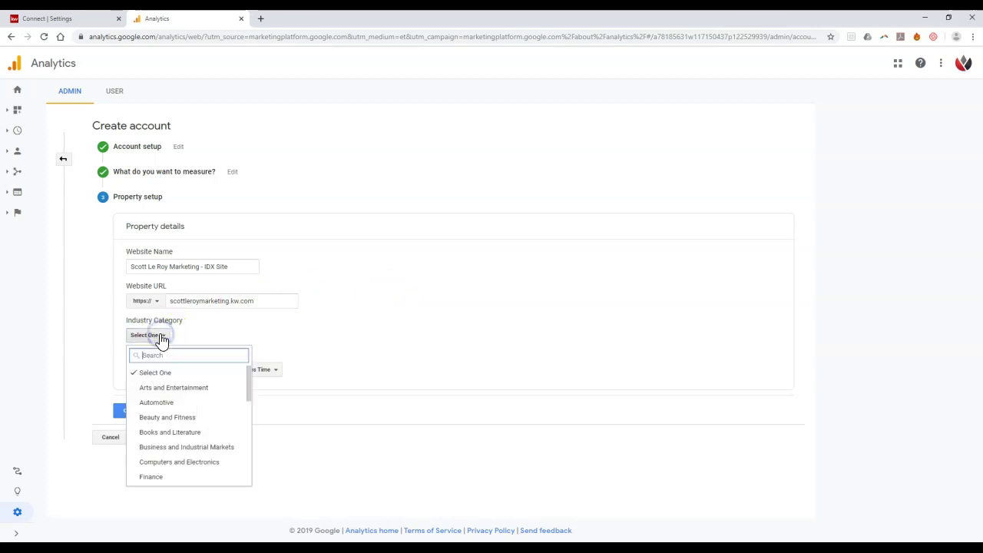
pyautogui.scroll(-3, 177, 428)
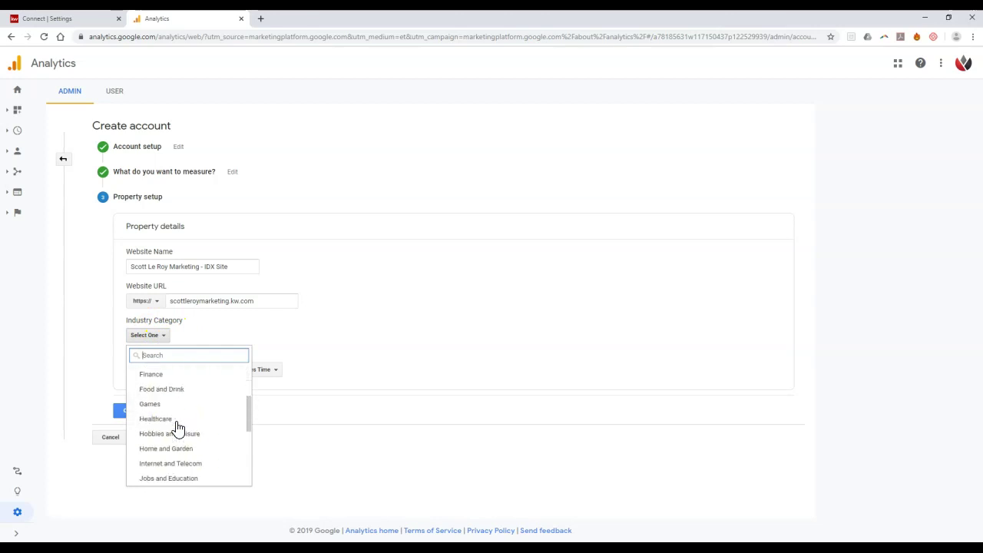
pyautogui.scroll(-1, 178, 428)
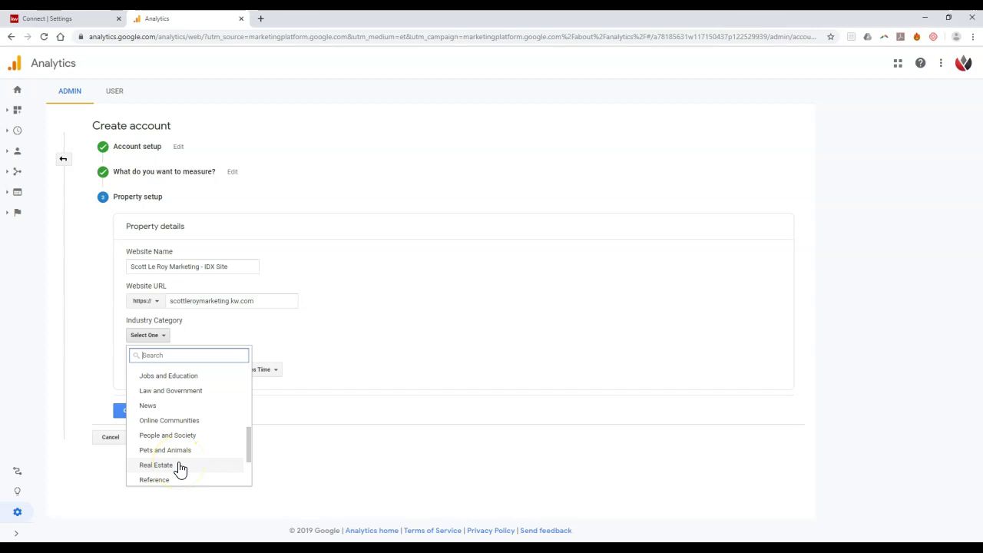
pyautogui.click(179, 466)
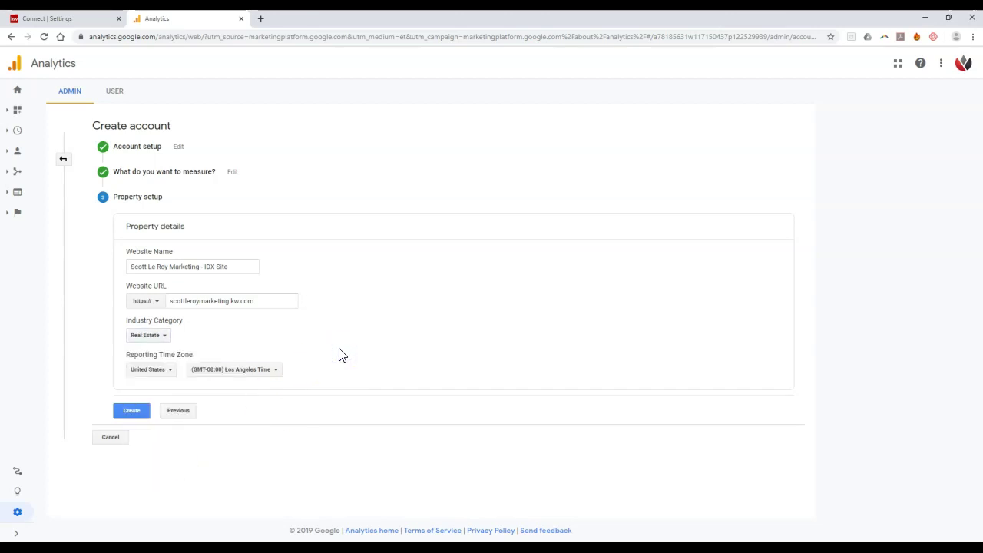
pyautogui.click(157, 337)
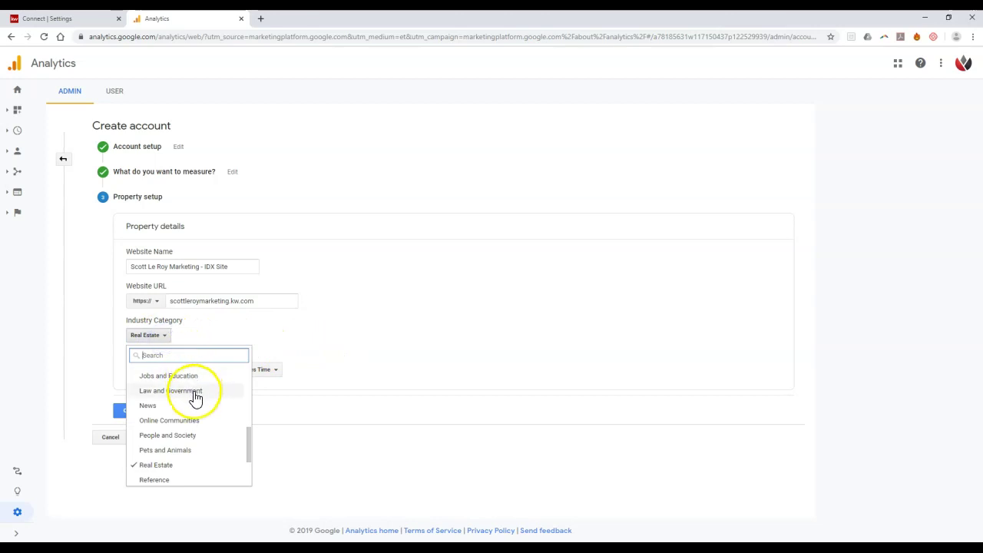
pyautogui.scroll(5, 196, 396)
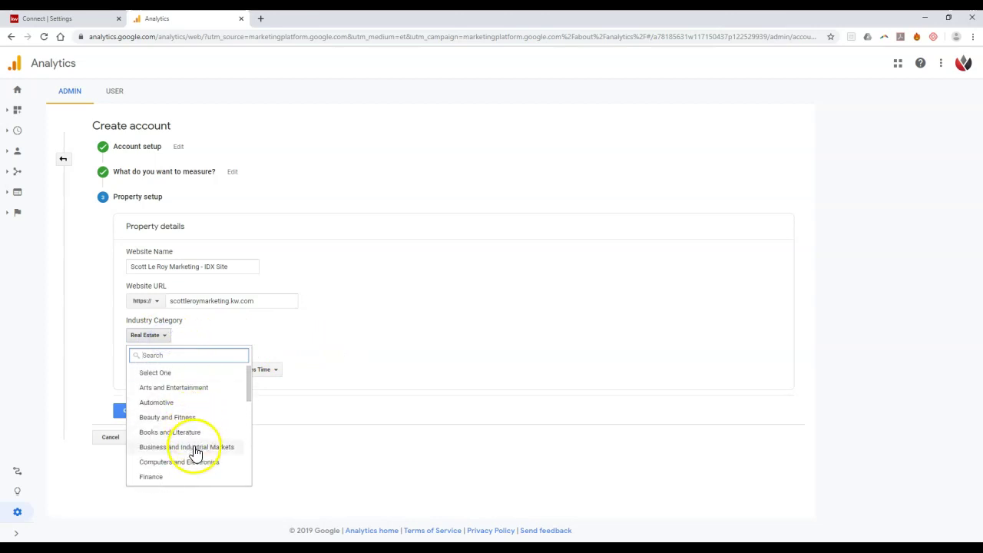
pyautogui.click(301, 332)
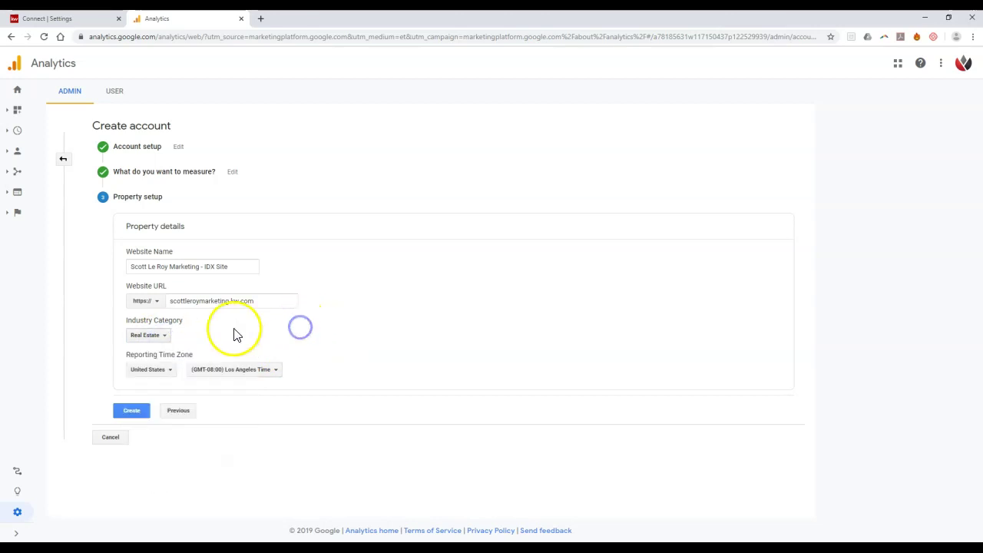
# - Set the reporting time zone to (GMT-05:00) New York Time
pyautogui.click(246, 376)
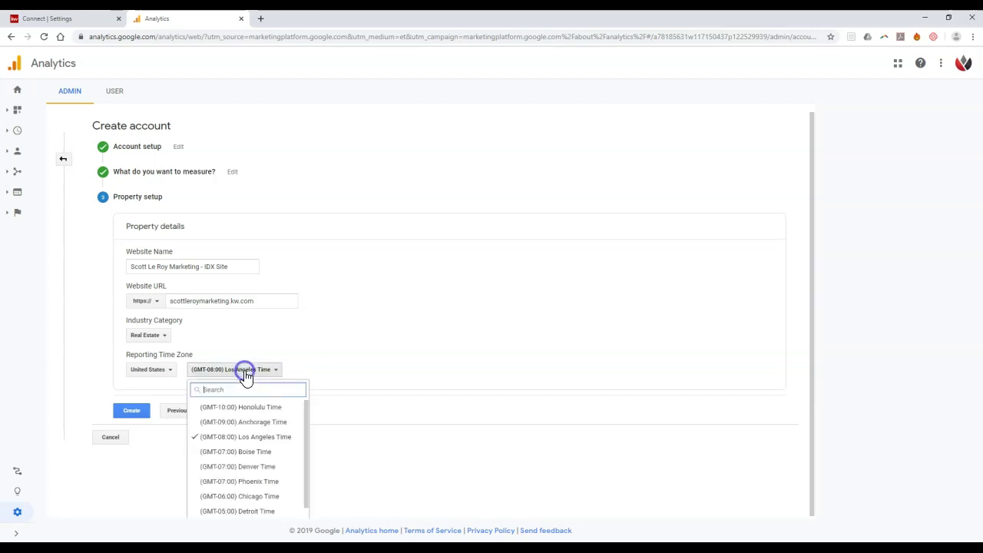
pyautogui.scroll(-1, 258, 436)
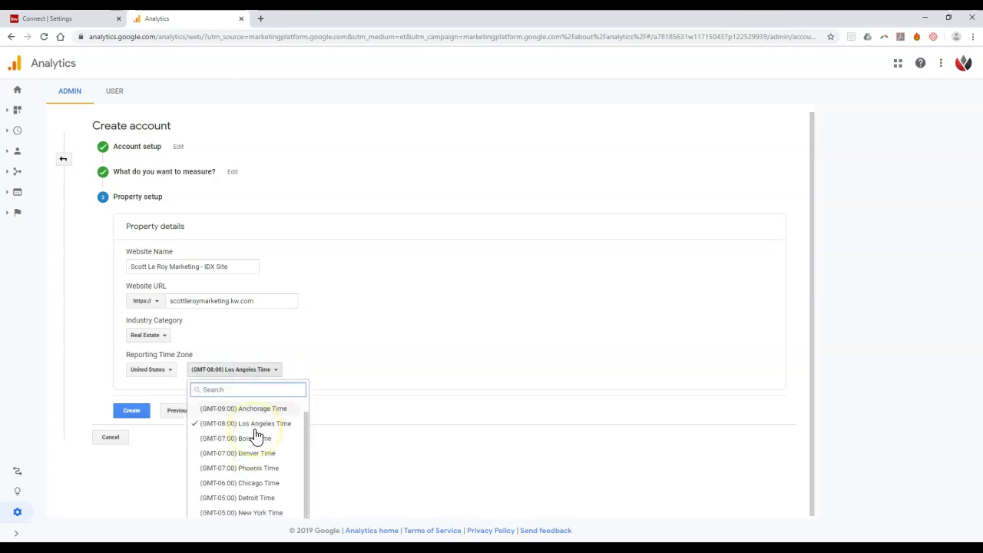
pyautogui.click(264, 512)
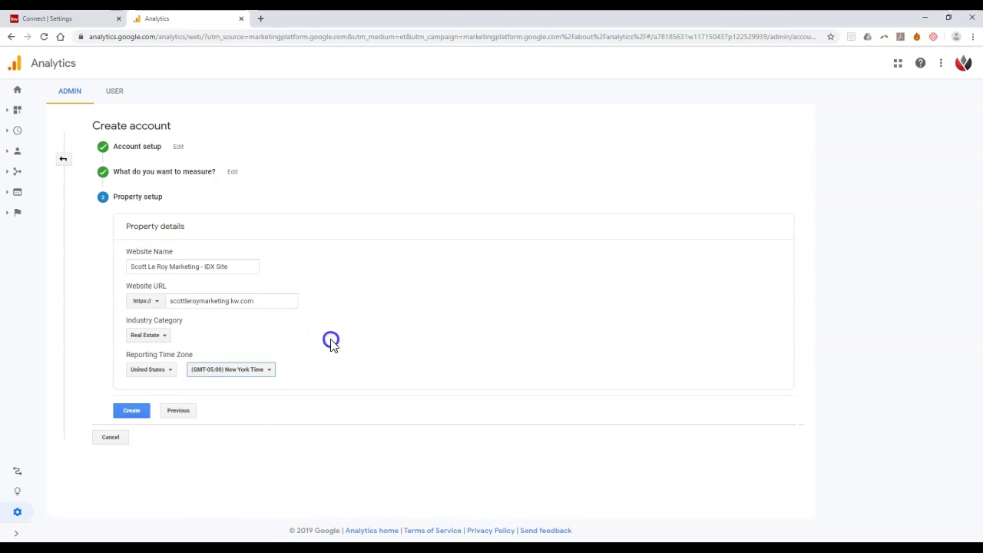
# - Create the property, ticking both the Data Processing and data protection terms, and accept them
pyautogui.click(134, 413)
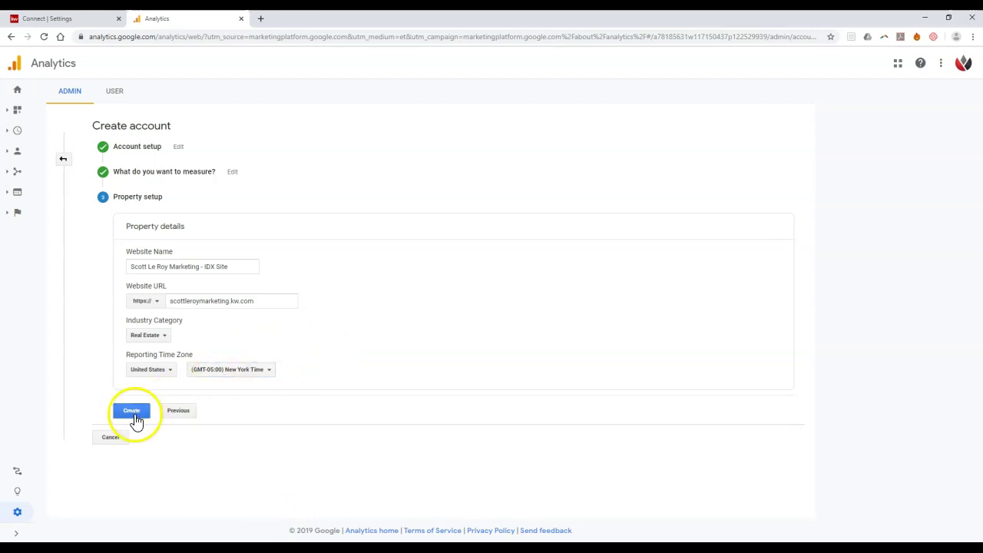
pyautogui.click(134, 415)
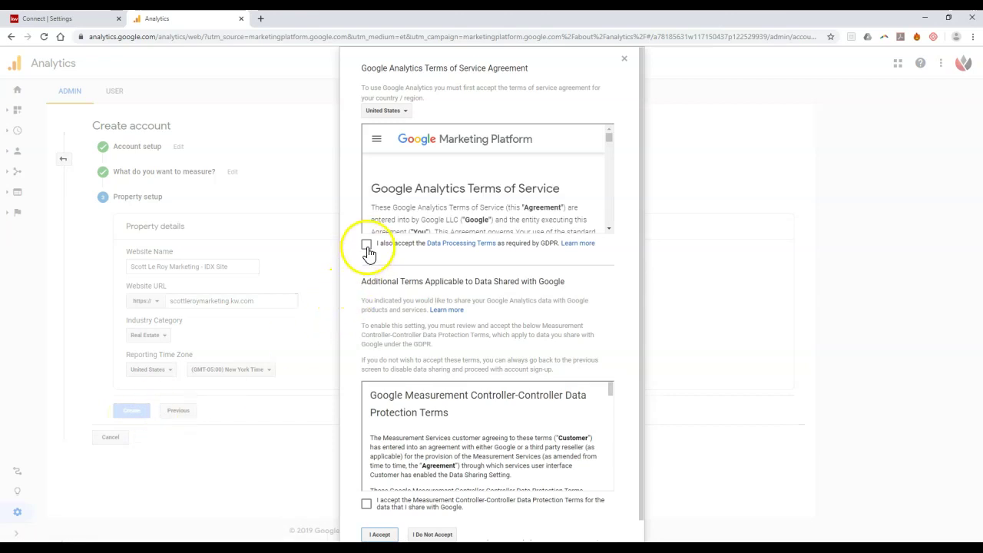
pyautogui.click(366, 244)
pyautogui.click(368, 504)
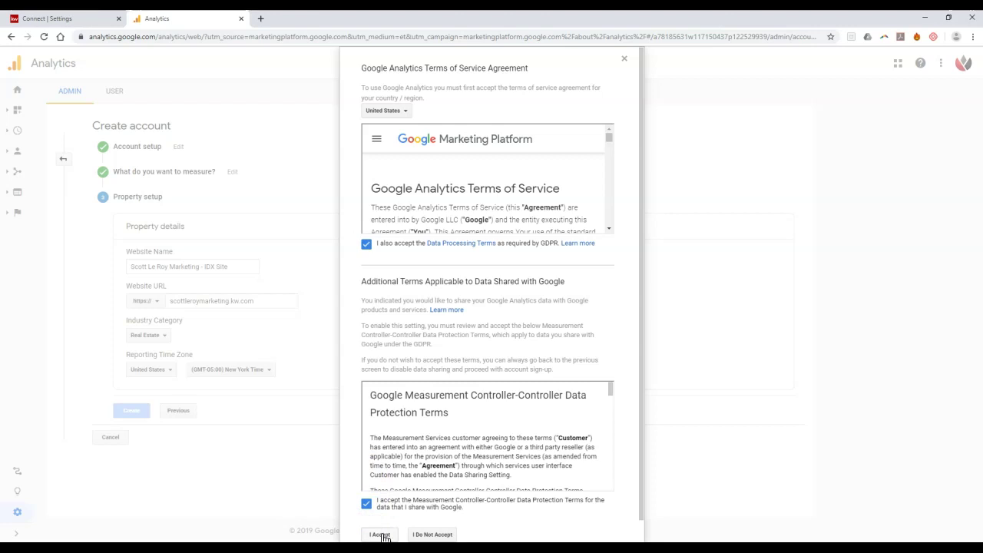
pyautogui.moveTo(638, 386); pyautogui.dragTo(645, 333)
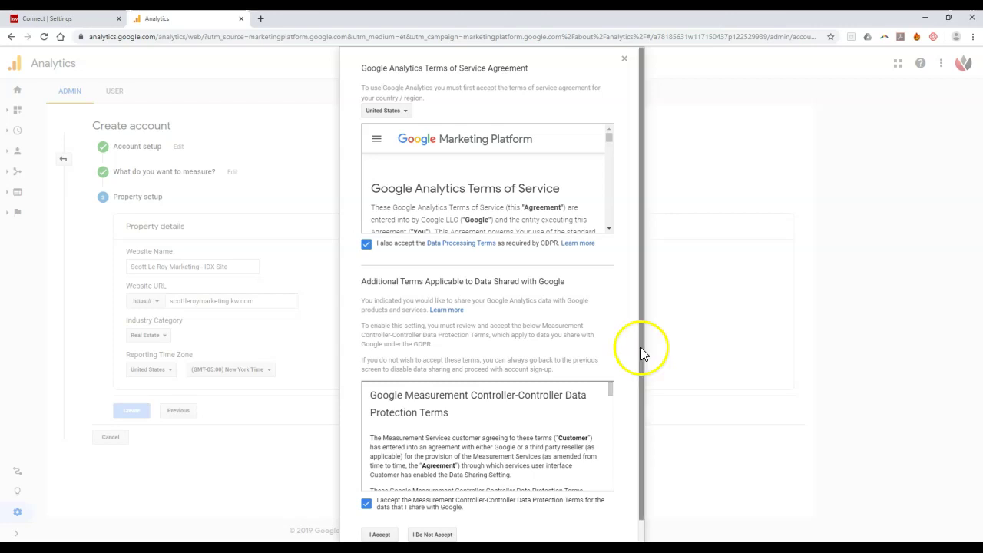
pyautogui.scroll(-1, 638, 355)
pyautogui.click(384, 515)
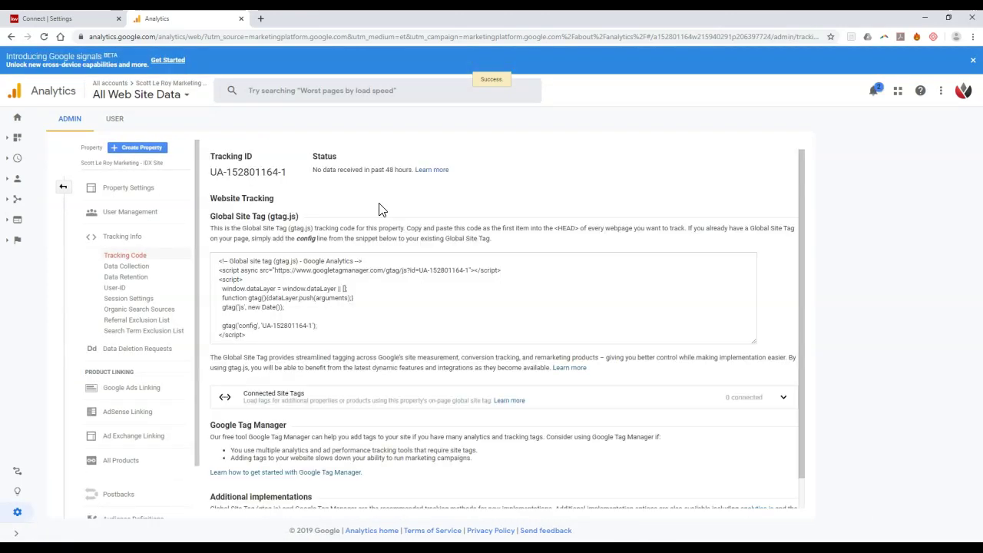
# - Select and copy the new property's UA tracking ID from the Tracking Code page
pyautogui.click(282, 176)
pyautogui.moveTo(282, 176); pyautogui.dragTo(219, 182)
pyautogui.hotkey('ctrl', 'c')
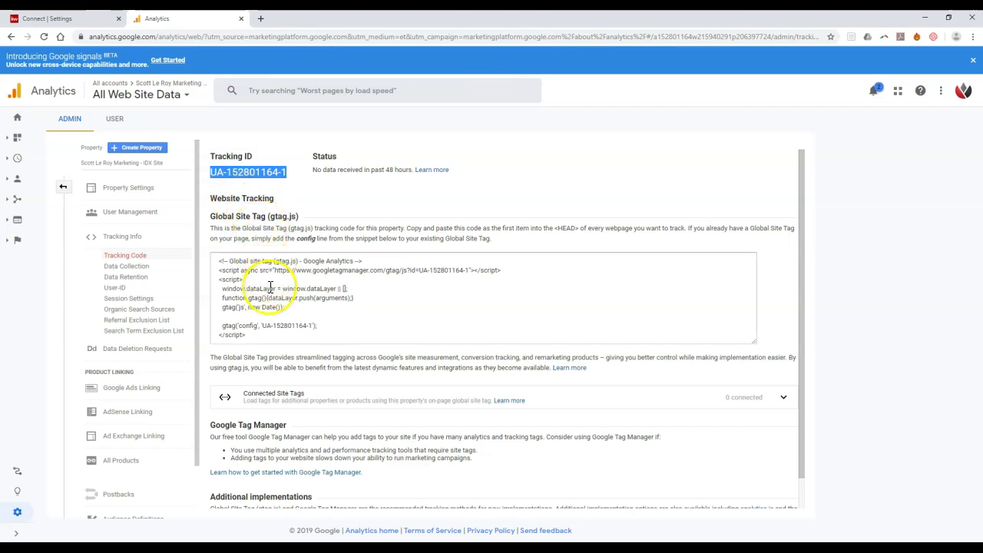
pyautogui.scroll(-1, 270, 287)
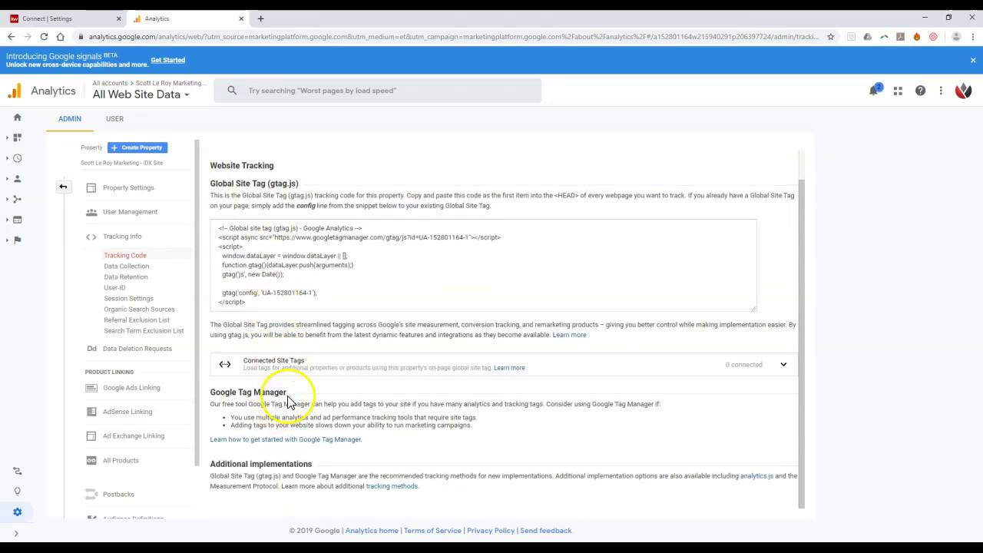
pyautogui.scroll(1, 269, 223)
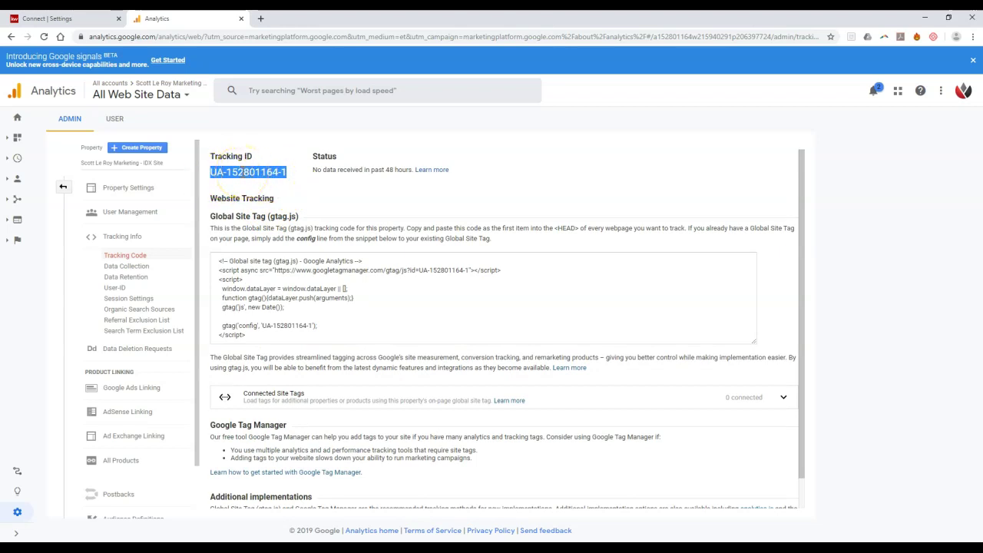
# - Paste the copied UA tracking ID into the Marketing Profile's Google Analytics Tracking ID field
pyautogui.click(70, 19)
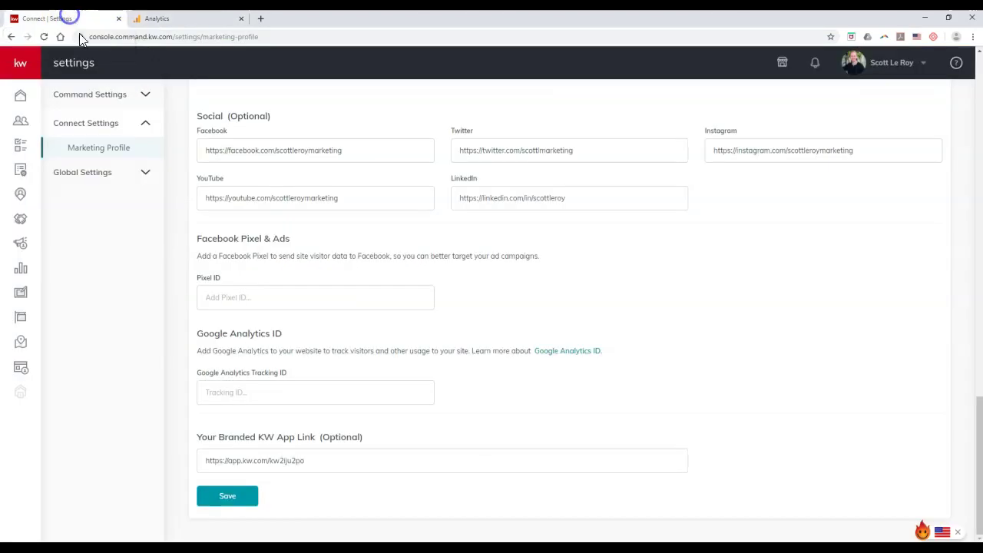
pyautogui.click(262, 395)
pyautogui.hotkey('ctrl', 'v')
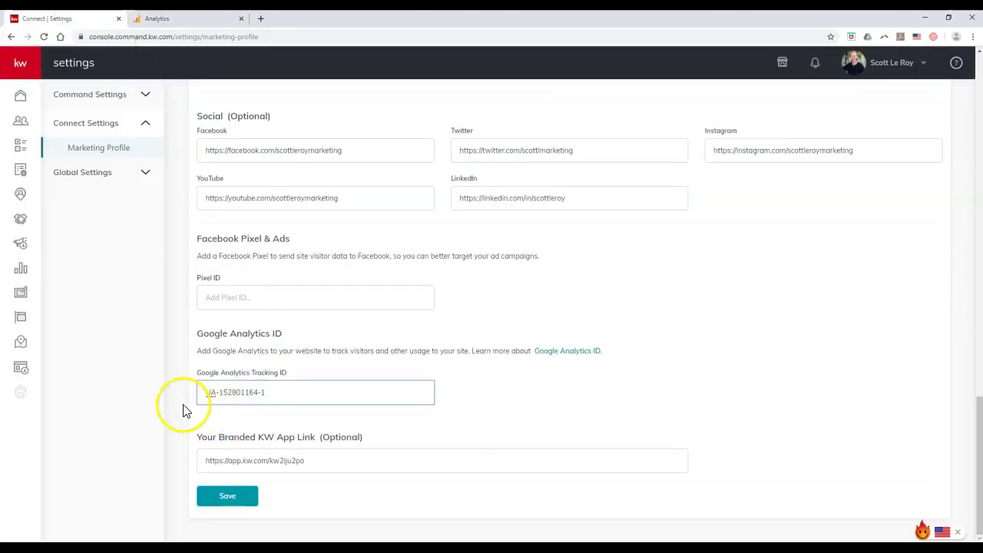
pyautogui.click(240, 500)
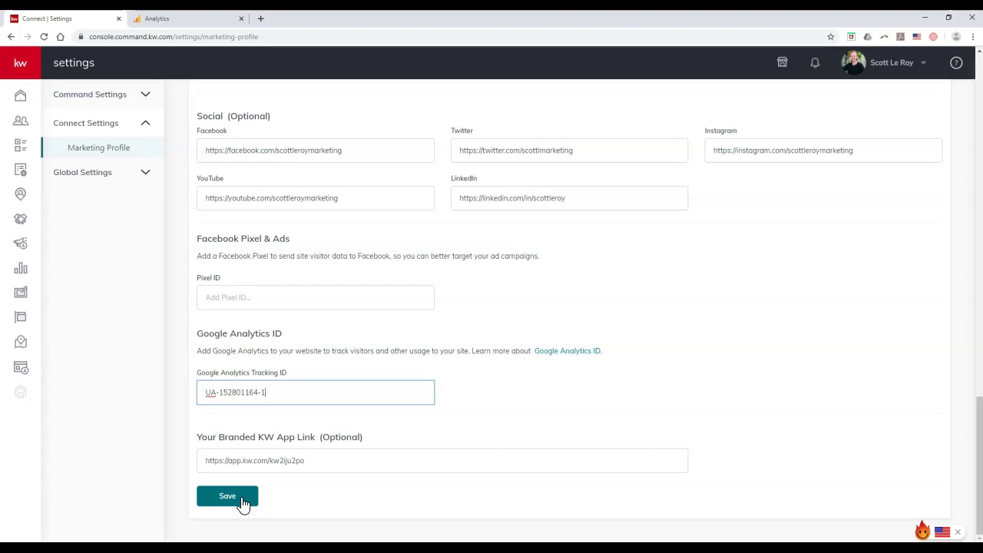
# - Save the Marketing Profile with the tracking ID and close the success confirmation
pyautogui.click(243, 500)
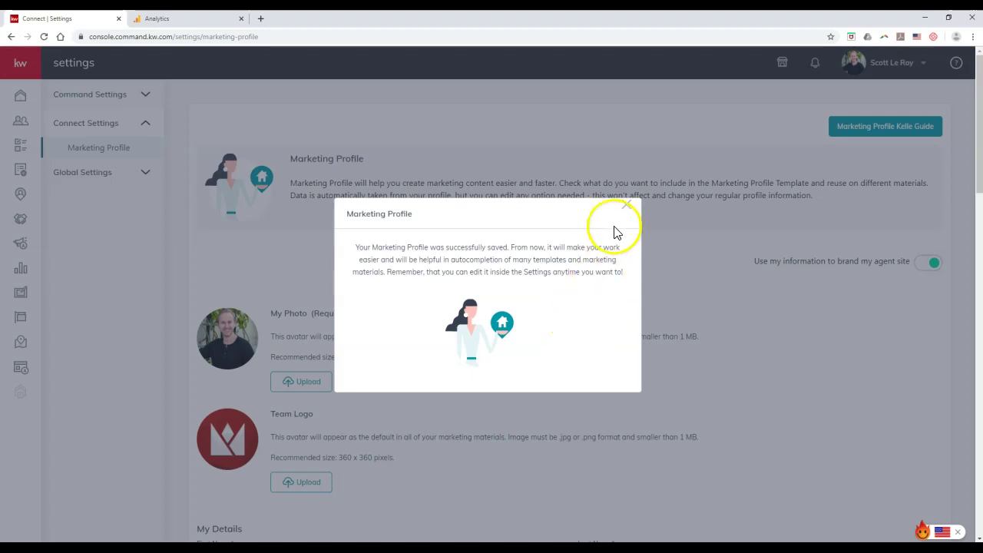
pyautogui.click(627, 206)
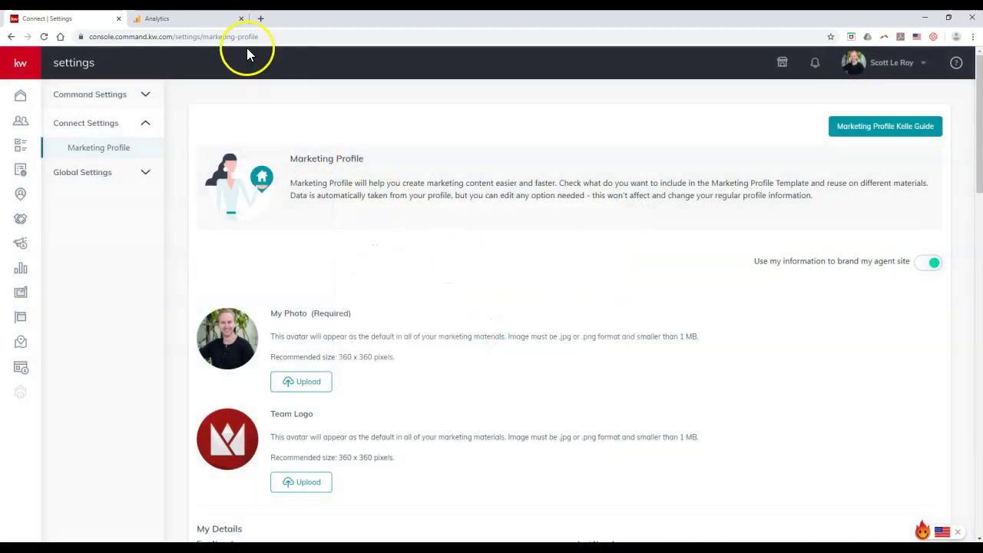
# - Return to Google Analytics and load the IDX Site property's Home page
pyautogui.click(192, 18)
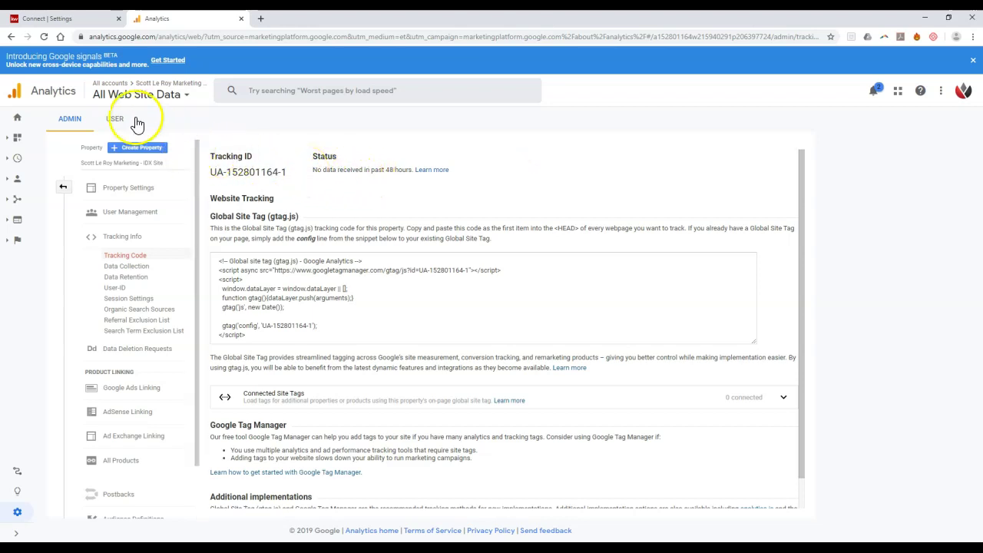
pyautogui.click(18, 124)
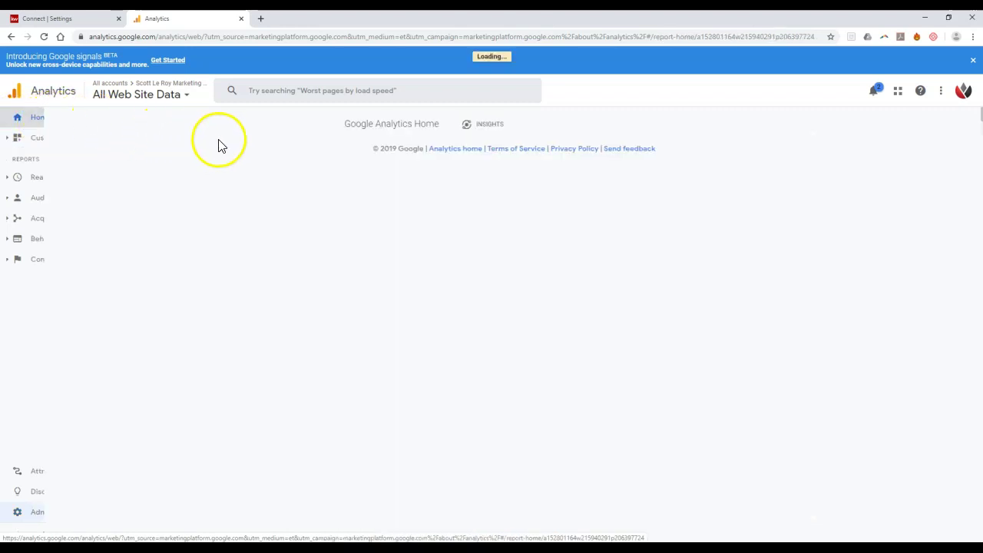